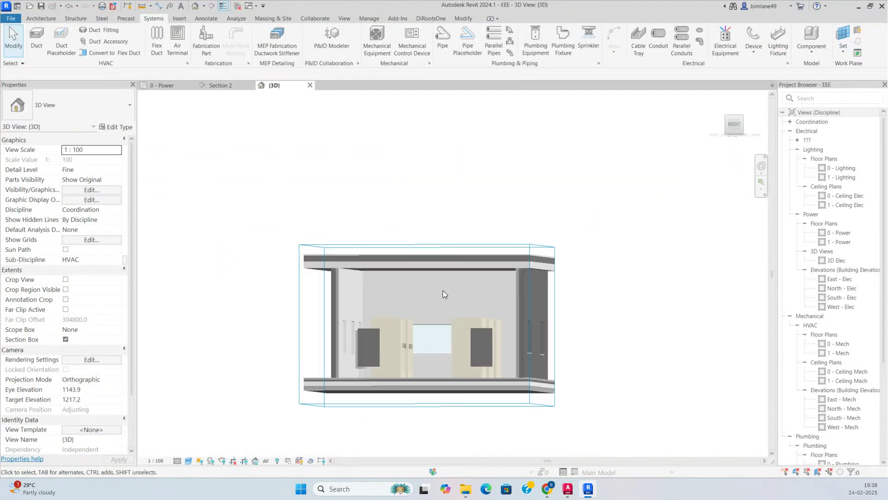
# Step: Open the 0 - Power floor plan and zoom and pan to frame the five LV panels
pyautogui.click(162, 85)
pyautogui.scroll(5, 411, 287)
pyautogui.moveTo(411, 286)
pyautogui.mouseDown(button='middle')
pyautogui.moveTo(393, 240)
pyautogui.moveTo(362, 244)
pyautogui.moveTo(384, 249)
pyautogui.mouseUp(button='middle')
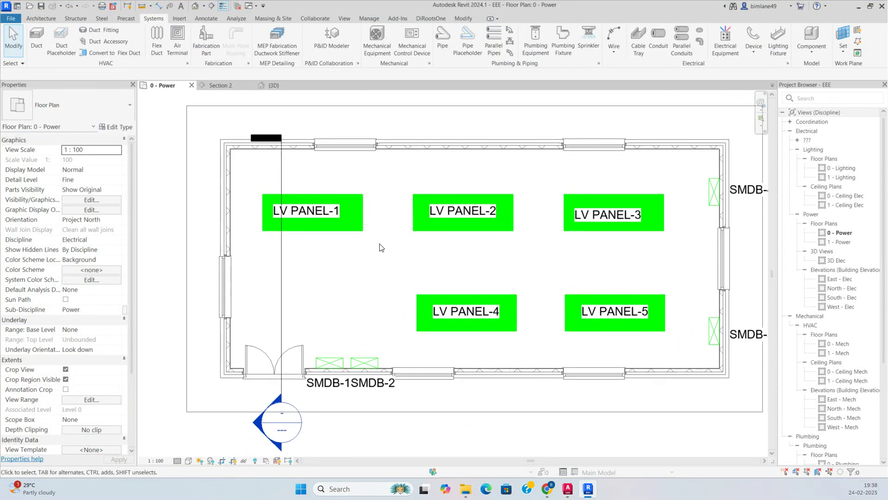
pyautogui.click(663, 40)
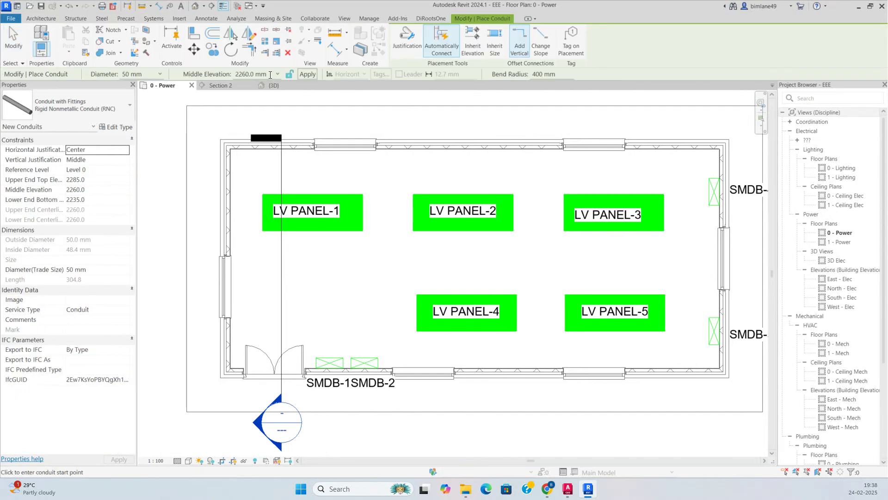
# Step: Set the conduit to 50 mm diameter at 3400 mm middle elevation
pyautogui.click(160, 75)
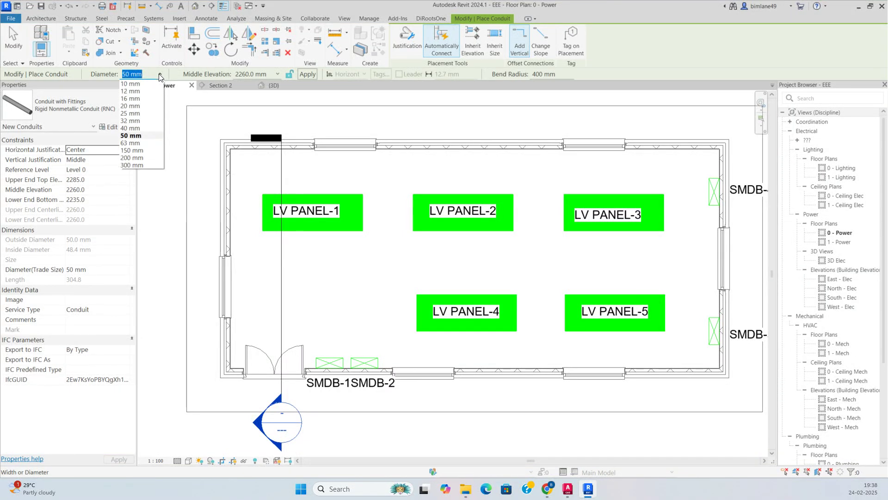
pyautogui.click(130, 135)
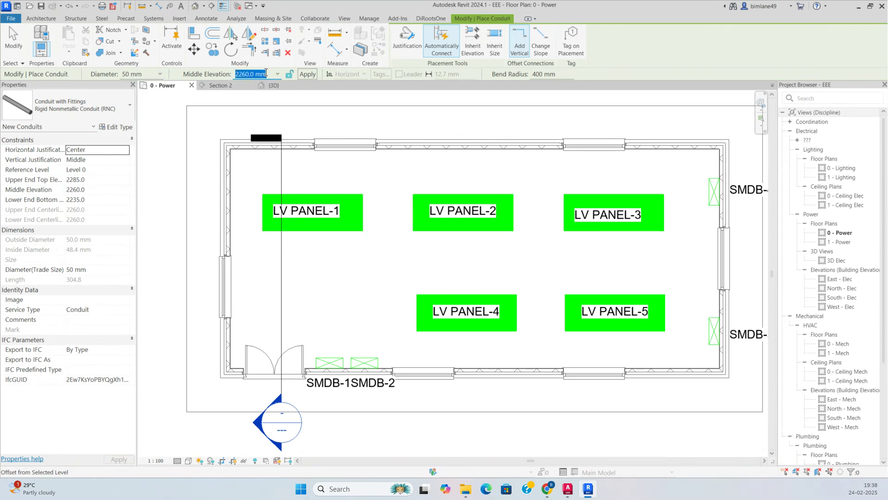
pyautogui.write('3')
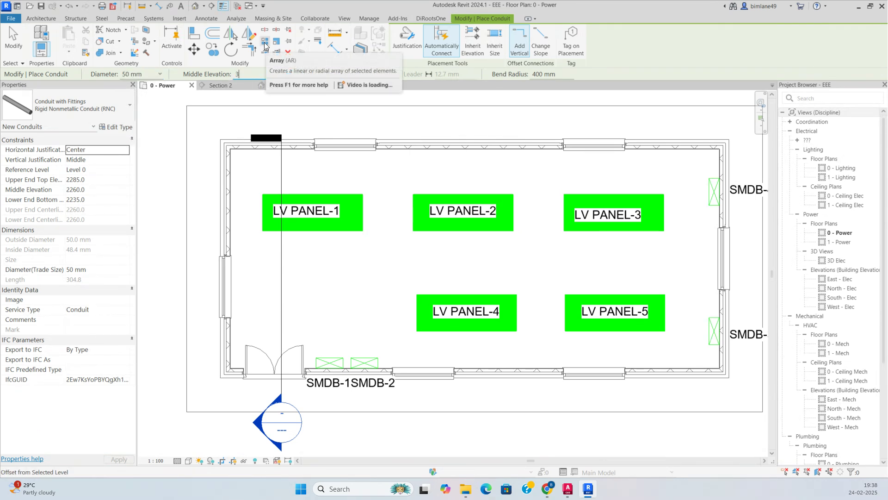
pyautogui.write('400')
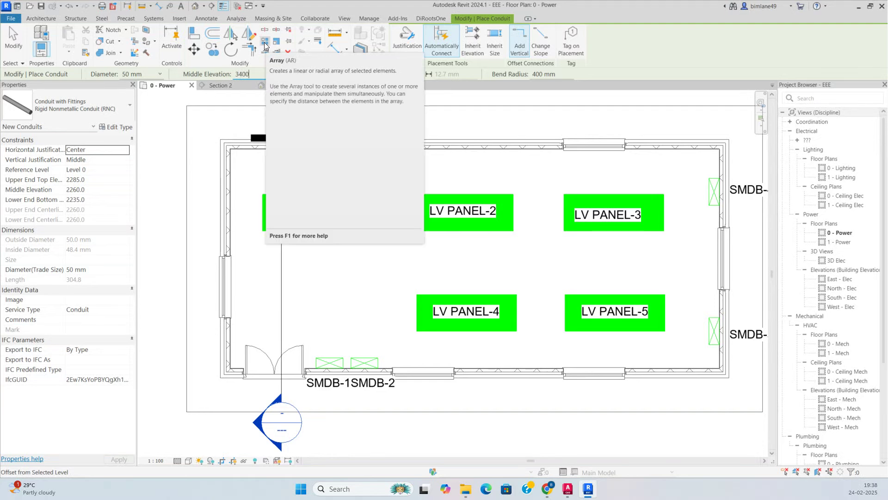
pyautogui.press('Return')
# Step: Route the conduit from inside LV PANEL-1 across to inside LV PANEL-4, then open the 3D view
pyautogui.scroll(2, 264, 219)
pyautogui.click(273, 203)
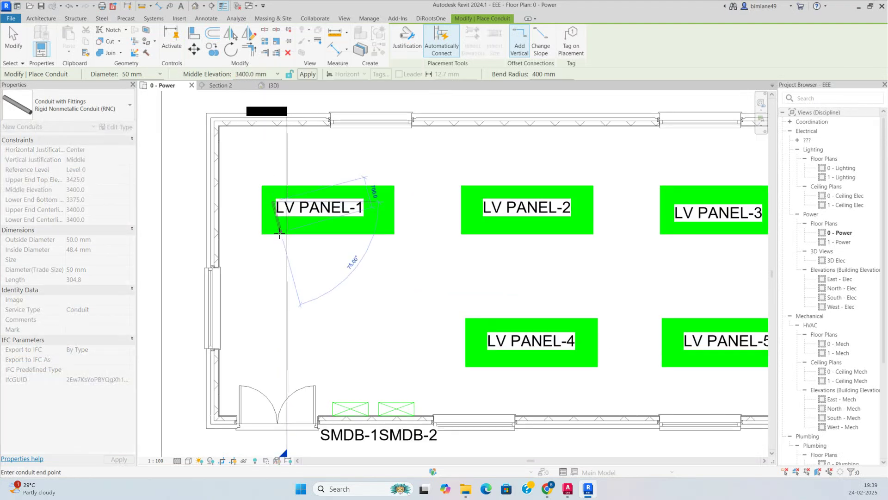
pyautogui.click(274, 277)
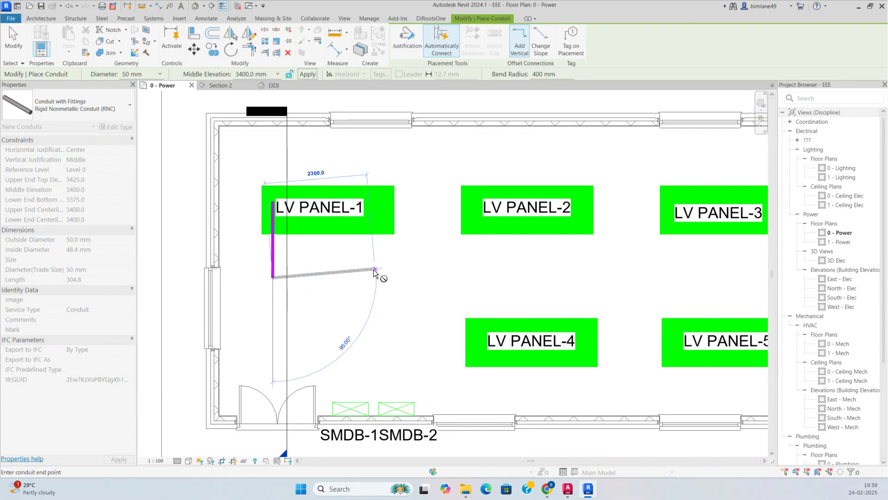
pyautogui.scroll(-1, 390, 275)
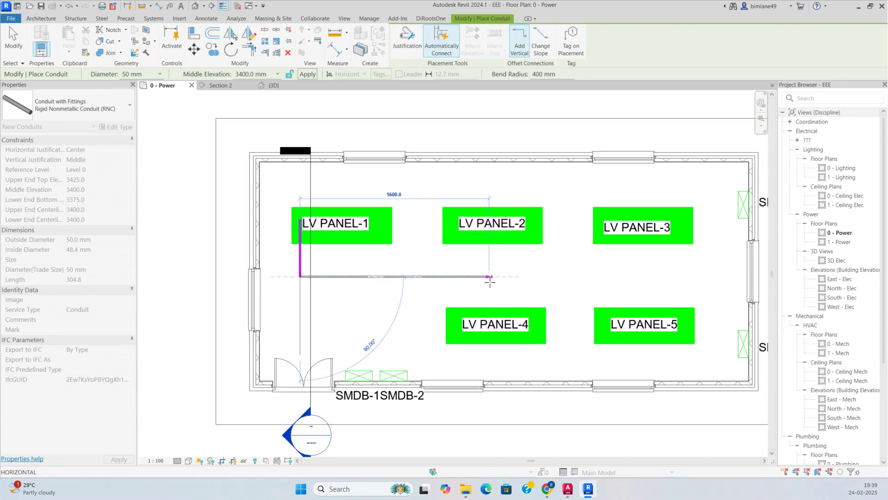
pyautogui.click(468, 277)
pyautogui.scroll(2, 467, 310)
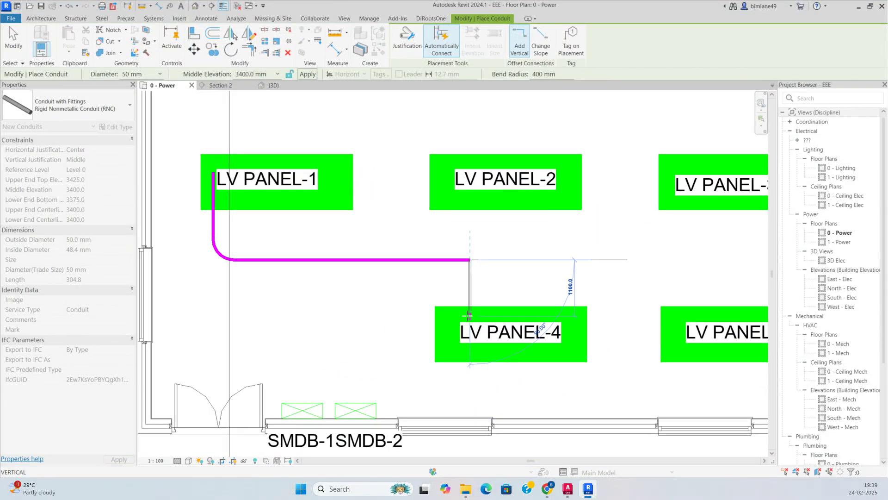
pyautogui.click(469, 317)
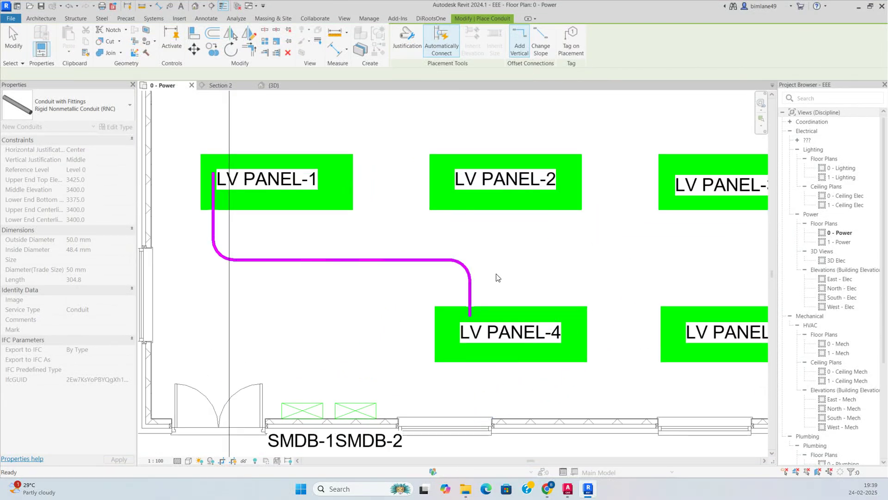
pyautogui.press('Escape')
pyautogui.press('Escape')
pyautogui.scroll(-2, 496, 277)
pyautogui.click(275, 86)
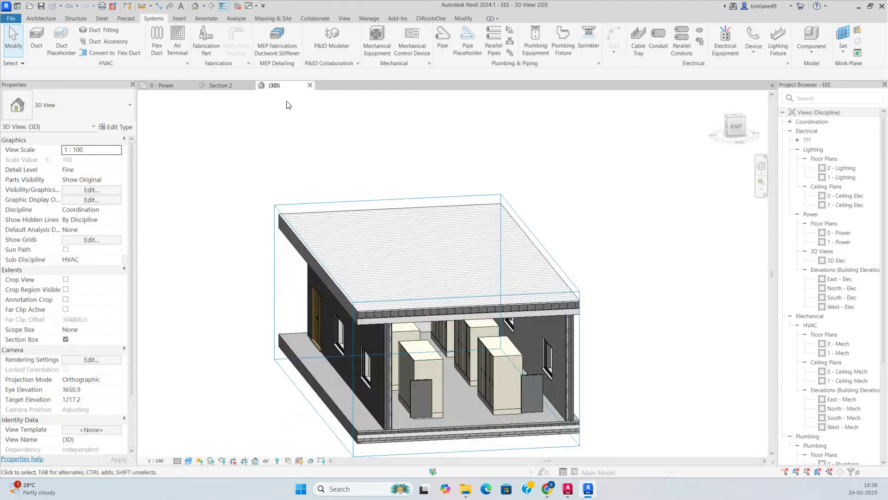
# Step: Orbit the 3D model to inspect the conduit, then return to 0 - Power and select the Section 2 line
pyautogui.keyDown('shift'); pyautogui.moveTo(416, 255); pyautogui.dragTo(354, 211, button='middle'); pyautogui.keyUp('shift')
pyautogui.click(390, 252)
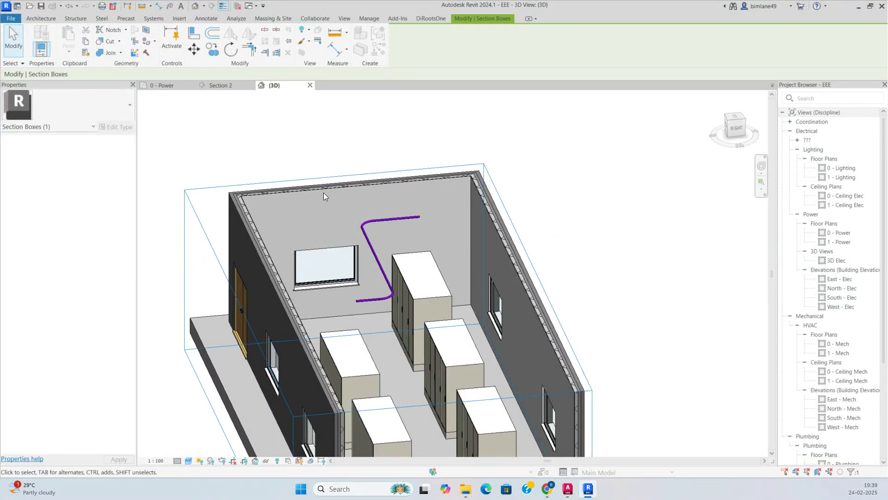
pyautogui.click(172, 103)
pyautogui.click(170, 91)
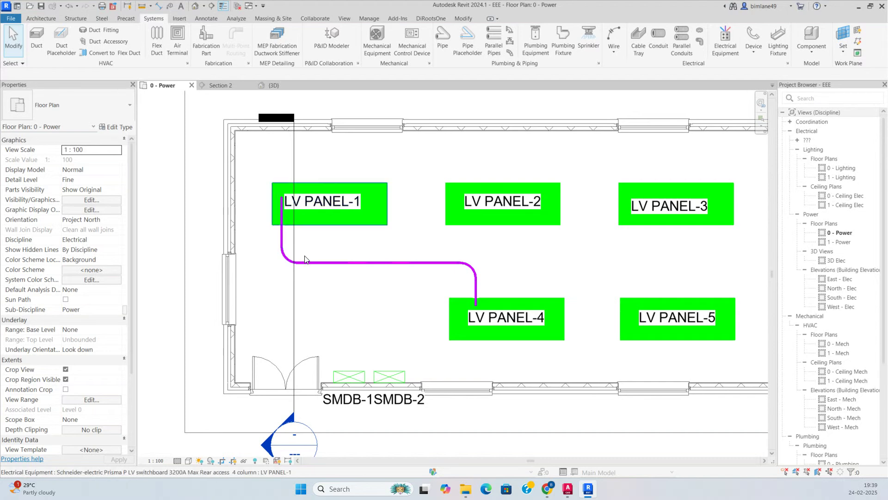
pyautogui.click(293, 249)
pyautogui.press('Escape')
pyautogui.click(295, 301)
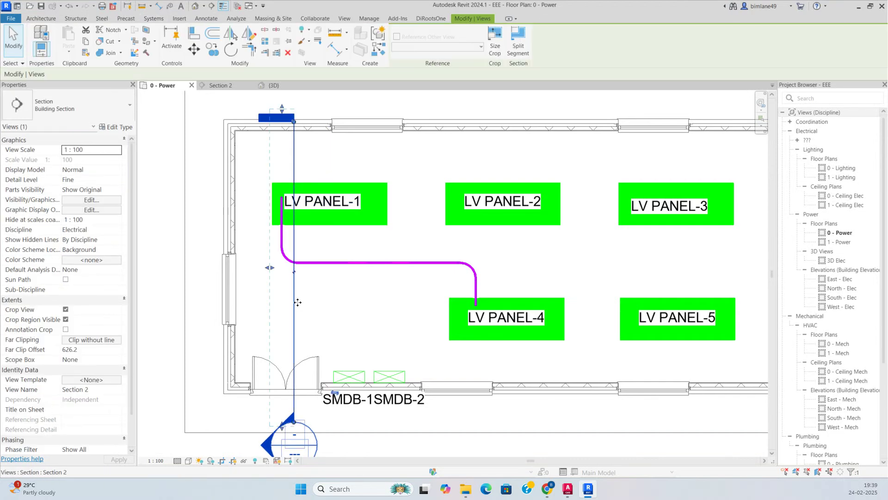
# Step: In Section 2, draw a vertical conduit drop from the run's end onto the LV PANEL-1 top
pyautogui.rightClick(295, 301)
pyautogui.click(335, 86)
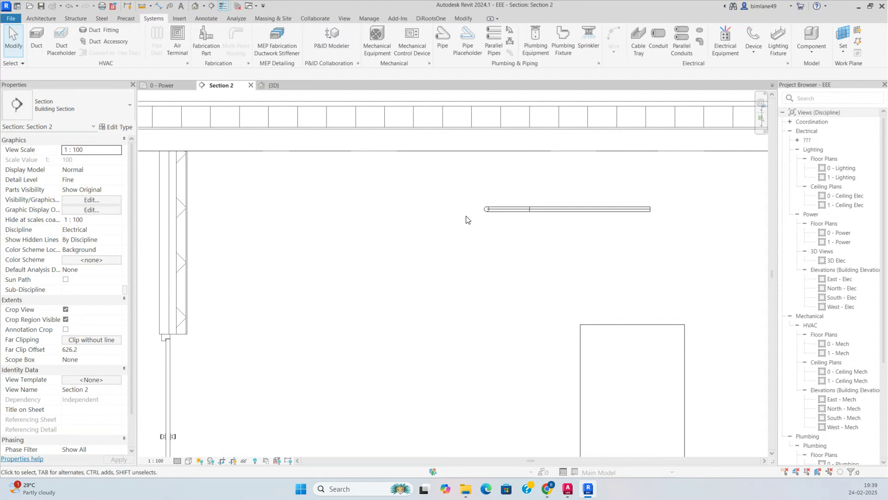
pyautogui.click(588, 202)
pyautogui.rightClick(587, 201)
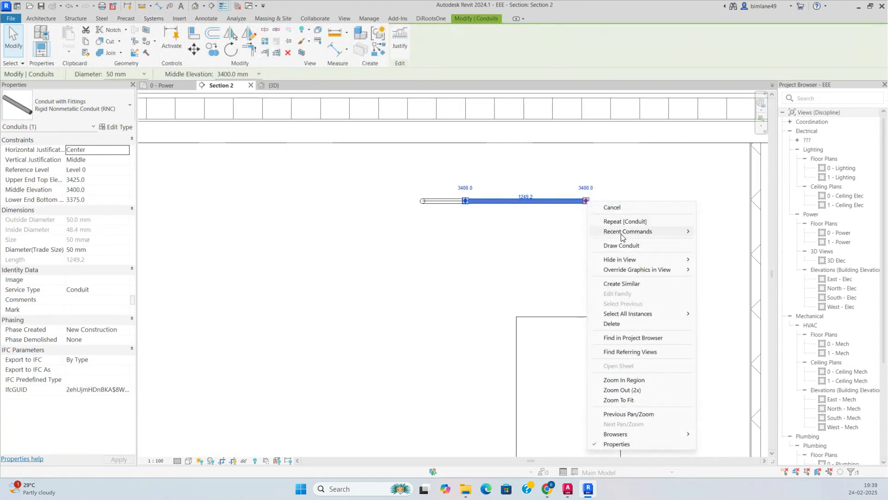
pyautogui.click(621, 245)
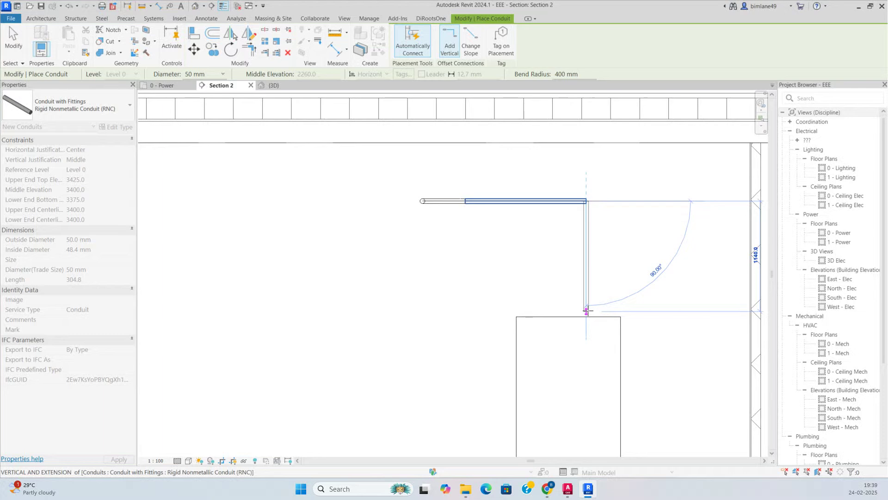
pyautogui.click(587, 312)
pyautogui.press('Escape')
pyautogui.press('Escape')
# Step: Check the drop in 3D, then go back to 0 - Power and select the Section 2 line
pyautogui.click(272, 85)
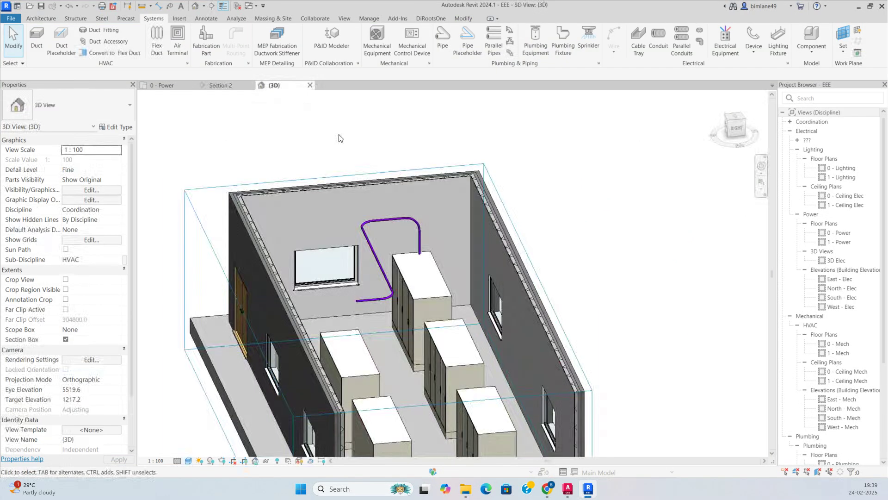
pyautogui.keyDown('shift'); pyautogui.moveTo(420, 245); pyautogui.dragTo(398, 231, button='middle'); pyautogui.keyUp('shift')
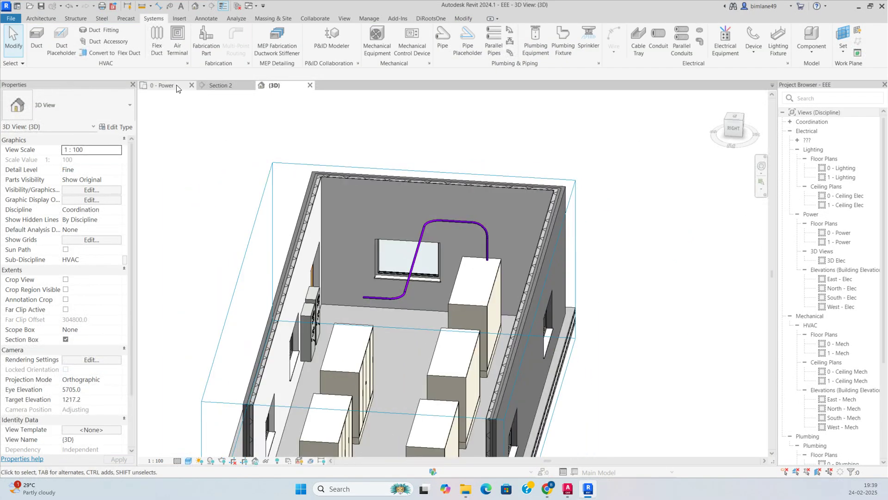
pyautogui.click(176, 88)
pyautogui.click(294, 302)
# Step: Move the Section 2 line through LV PANEL-2 and LV PANEL-4 and open that section
pyautogui.moveTo(294, 301); pyautogui.dragTo(479, 302)
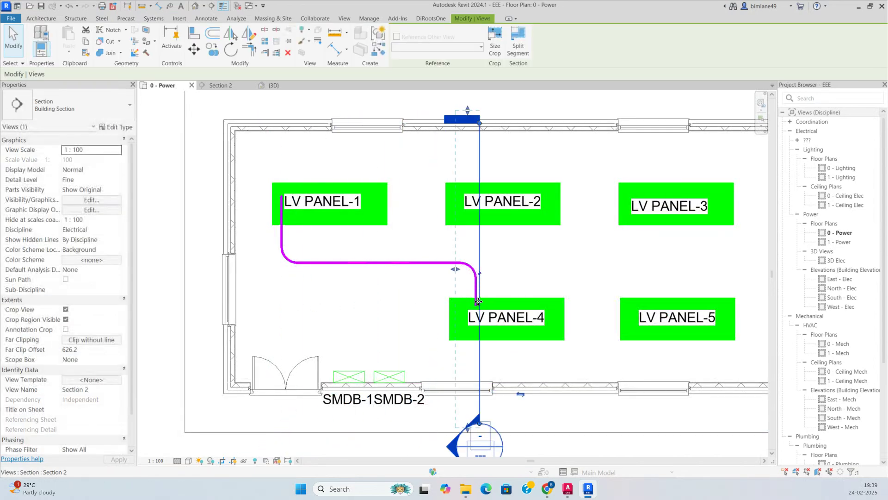
pyautogui.rightClick(479, 243)
pyautogui.click(509, 259)
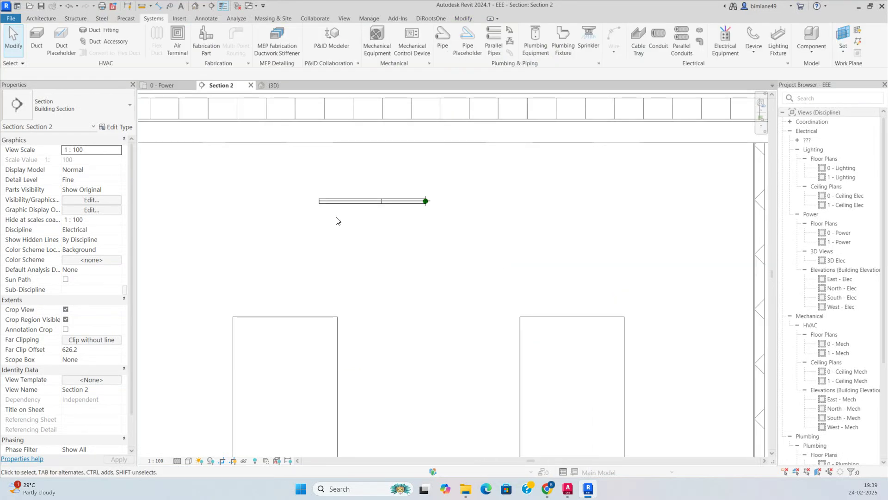
# Step: Draw a vertical conduit drop down to 2260 mm onto LV PANEL-4, nudged slightly left
pyautogui.click(318, 203)
pyautogui.rightClick(319, 203)
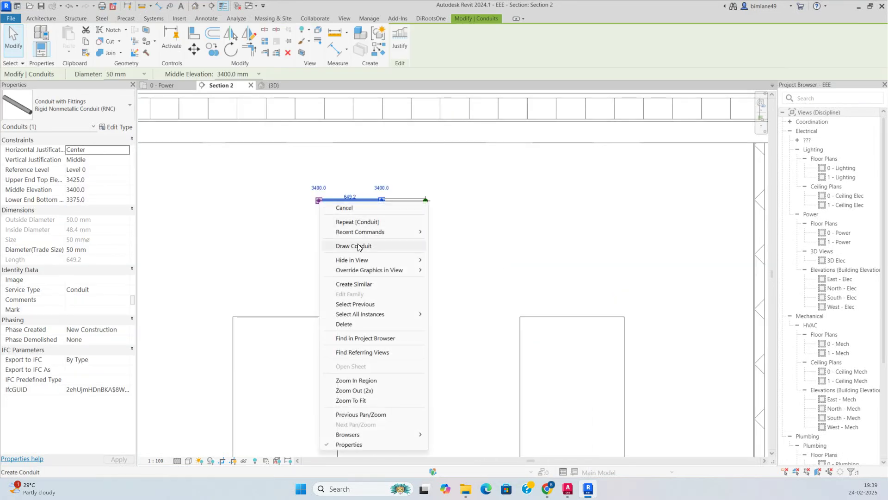
pyautogui.click(342, 247)
pyautogui.click(318, 311)
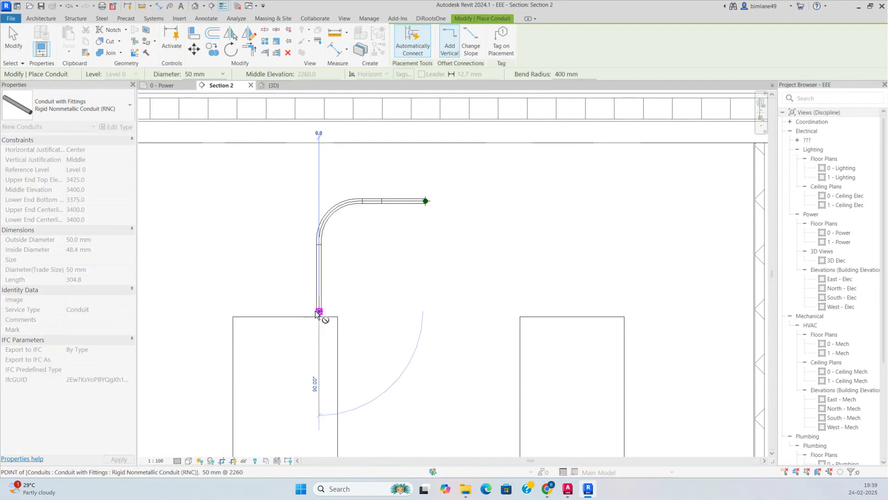
pyautogui.press('Escape')
pyautogui.press('Escape')
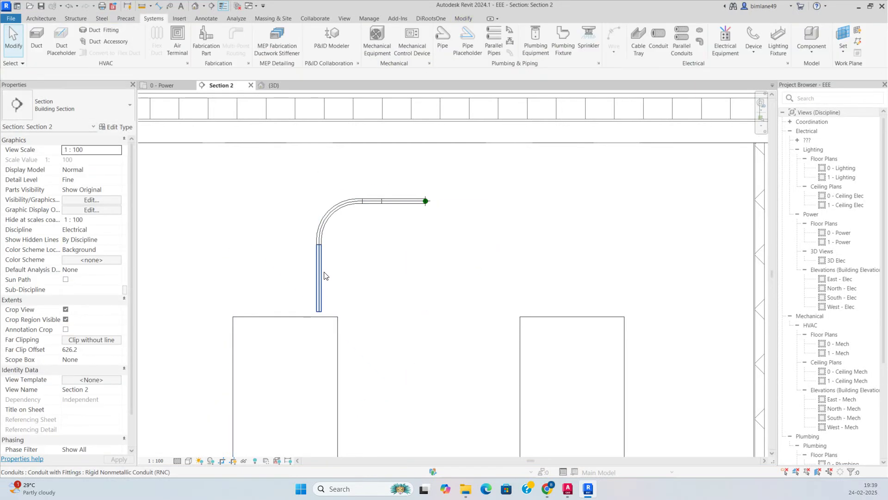
pyautogui.click(323, 276)
pyautogui.press('Left')
pyautogui.press('Left')
pyautogui.press('Left')
pyautogui.press('Left')
pyautogui.press('Left')
pyautogui.press('Left')
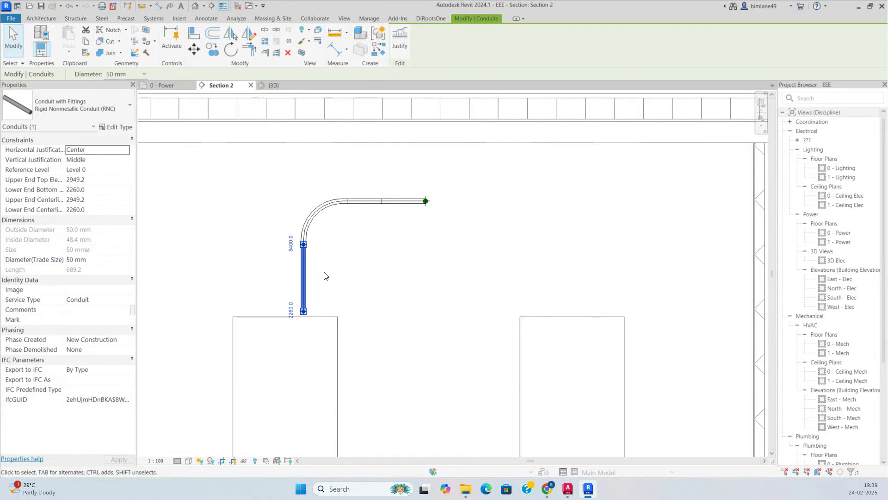
pyautogui.click(279, 89)
# Step: Expand the run into a 4 × 4 parallel conduit bundle at 150 mm offsets, viewed from the right
pyautogui.keyDown('shift'); pyautogui.moveTo(398, 249); pyautogui.dragTo(442, 239, button='middle'); pyautogui.keyUp('shift')
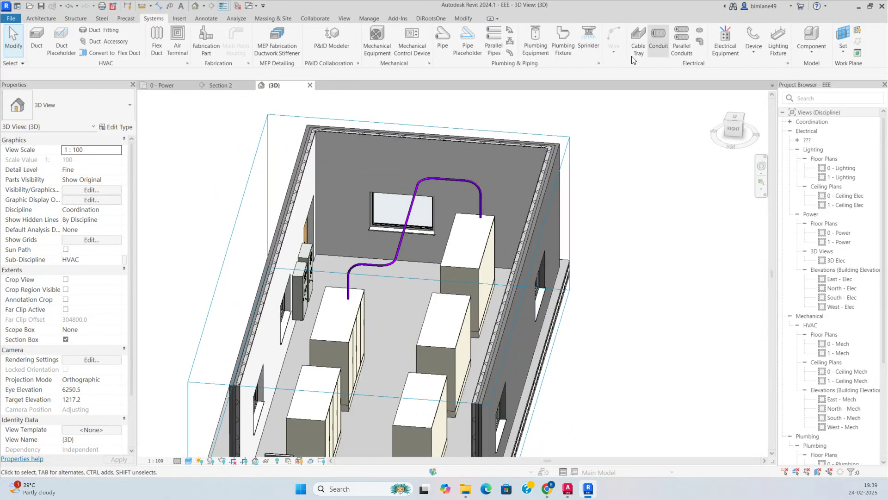
pyautogui.click(688, 38)
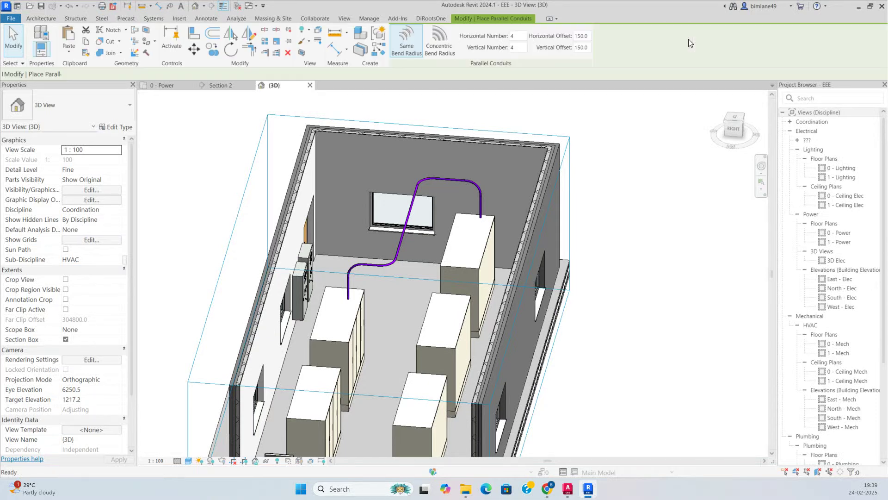
pyautogui.click(517, 48)
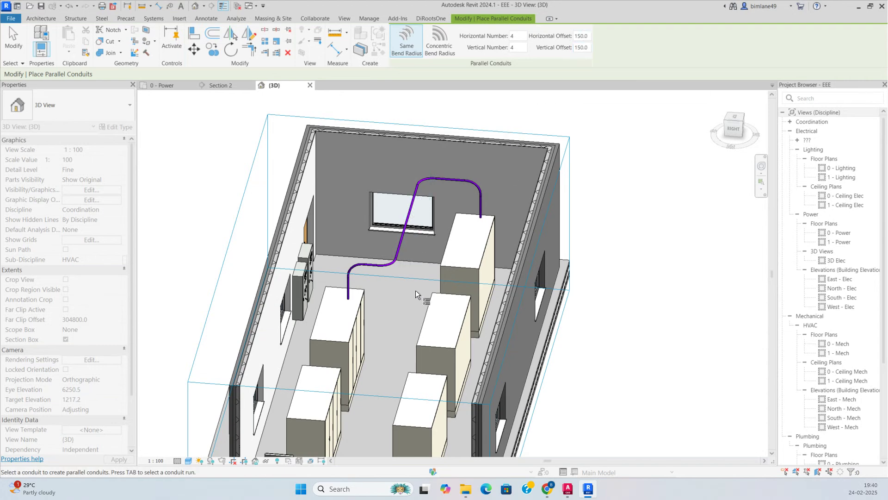
pyautogui.scroll(2, 416, 290)
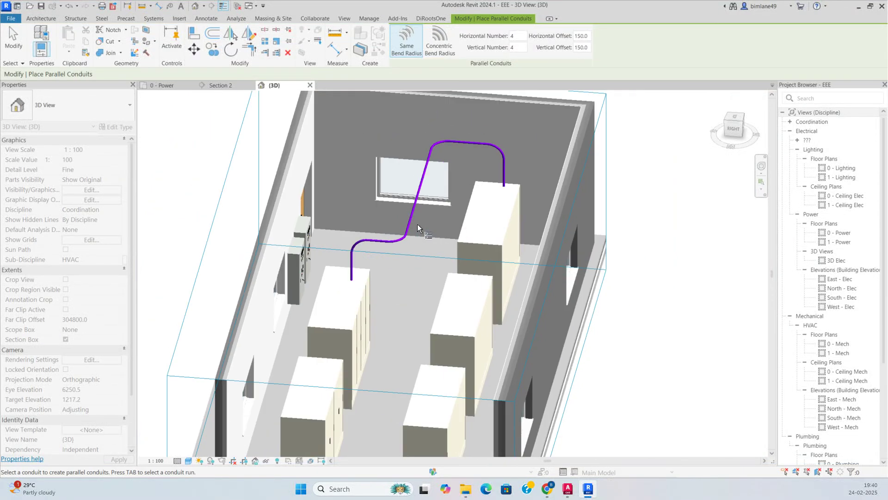
pyautogui.scroll(3, 416, 219)
pyautogui.scroll(-1, 404, 237)
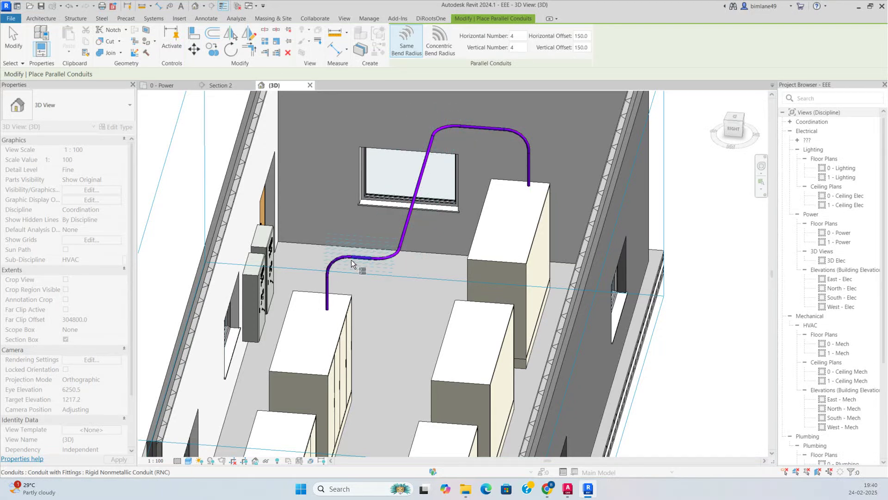
pyautogui.scroll(2, 408, 216)
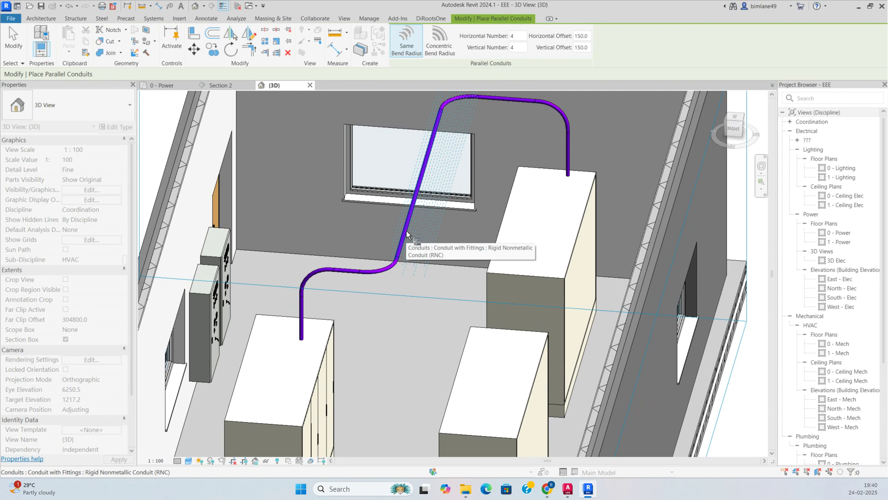
pyautogui.scroll(-1, 406, 230)
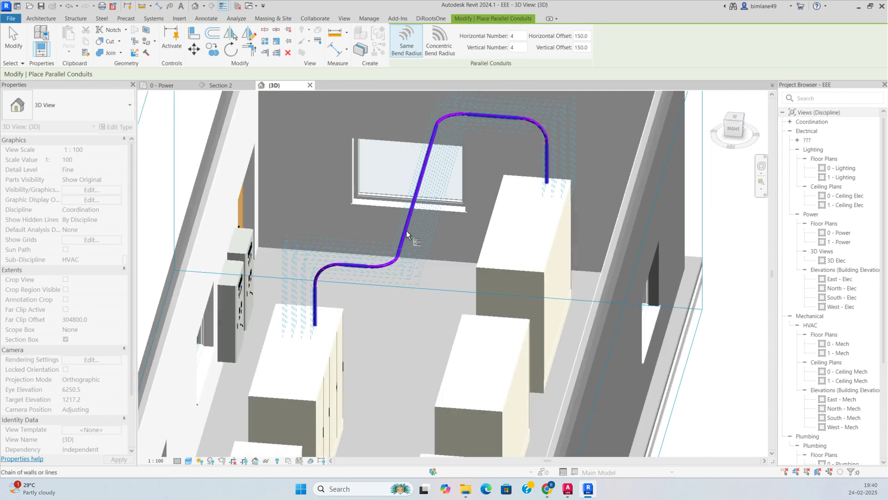
pyautogui.scroll(-1, 406, 231)
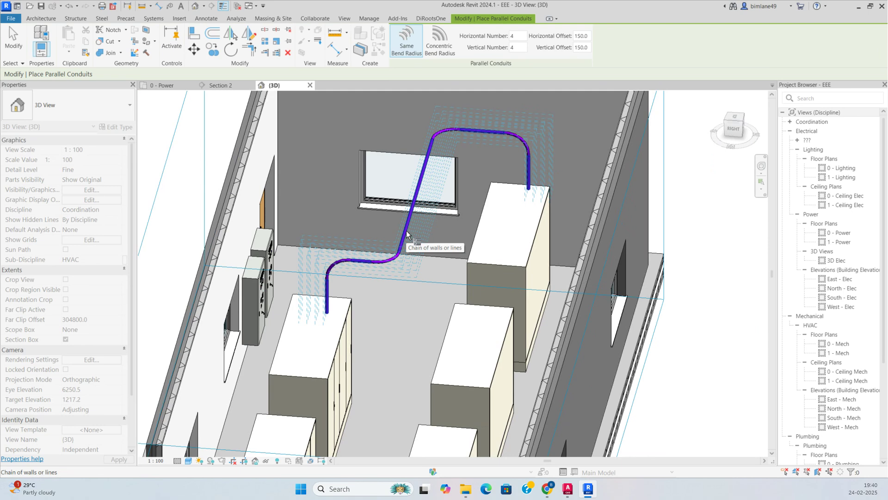
pyautogui.click(406, 230)
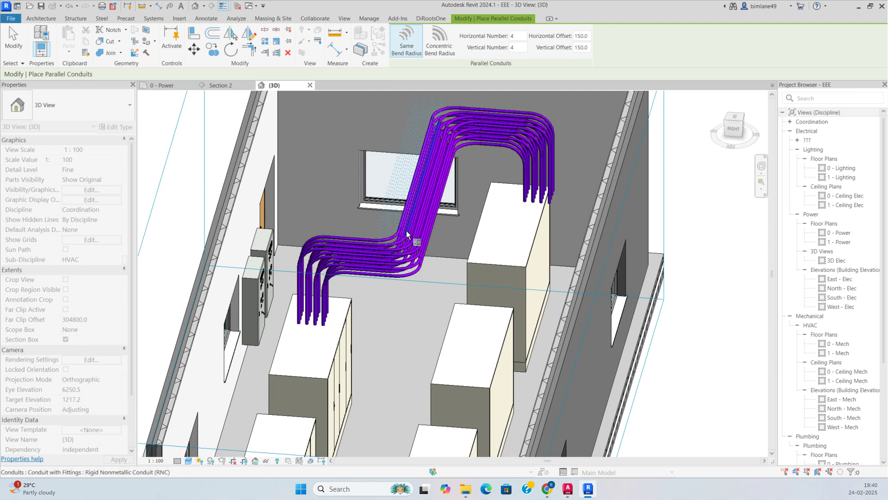
pyautogui.press('Escape')
pyautogui.click(733, 129)
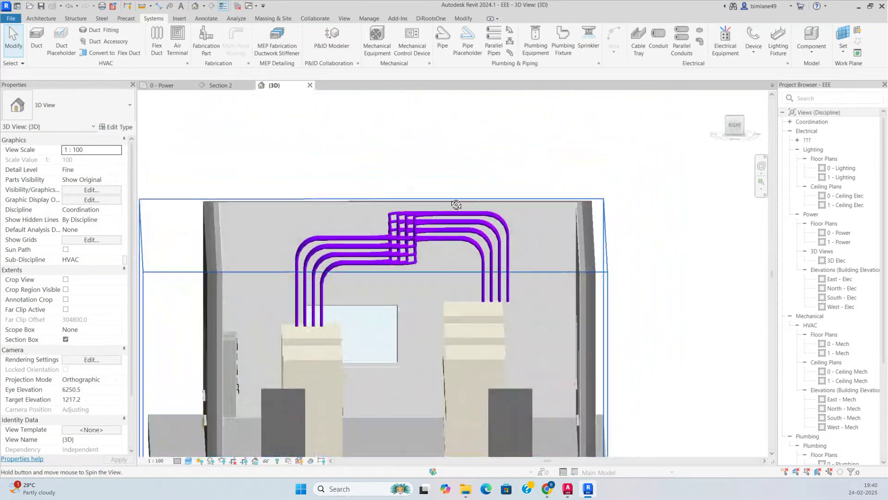
pyautogui.keyDown('shift'); pyautogui.moveTo(428, 275); pyautogui.dragTo(452, 396, button='middle'); pyautogui.keyUp('shift')
pyautogui.click(736, 119)
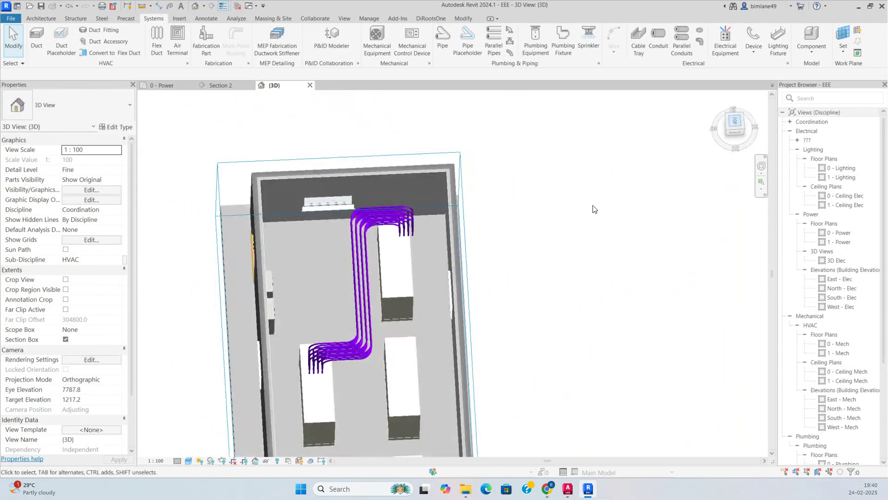
pyautogui.scroll(1, 488, 116)
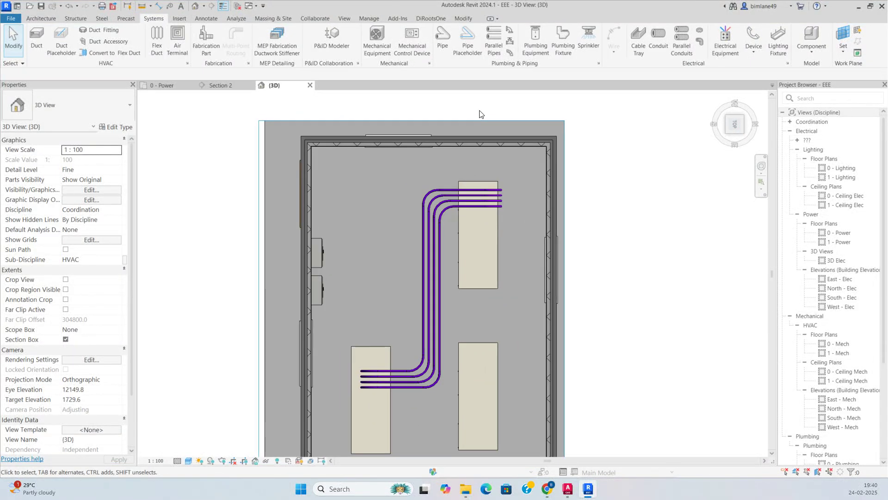
pyautogui.moveTo(521, 220); pyautogui.dragTo(521, 221)
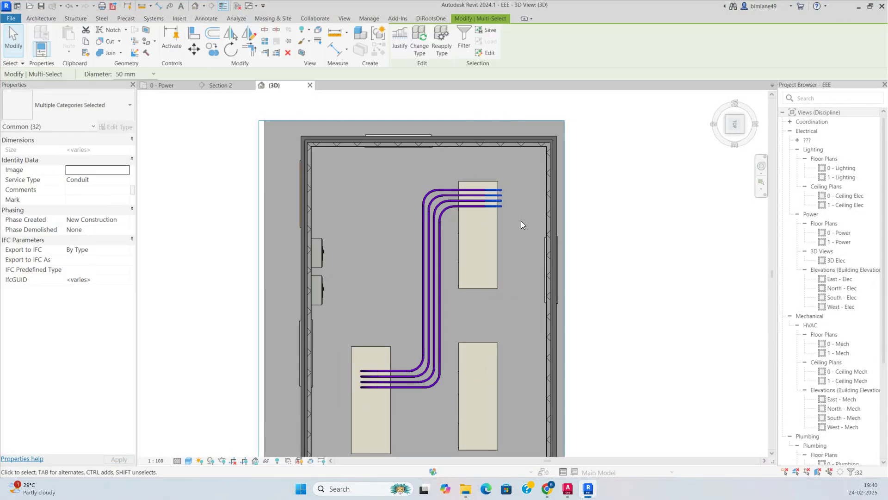
pyautogui.press('Escape')
pyautogui.keyDown('shift'); pyautogui.moveTo(520, 221); pyautogui.dragTo(447, 238, button='middle'); pyautogui.keyUp('shift')
pyautogui.click(162, 85)
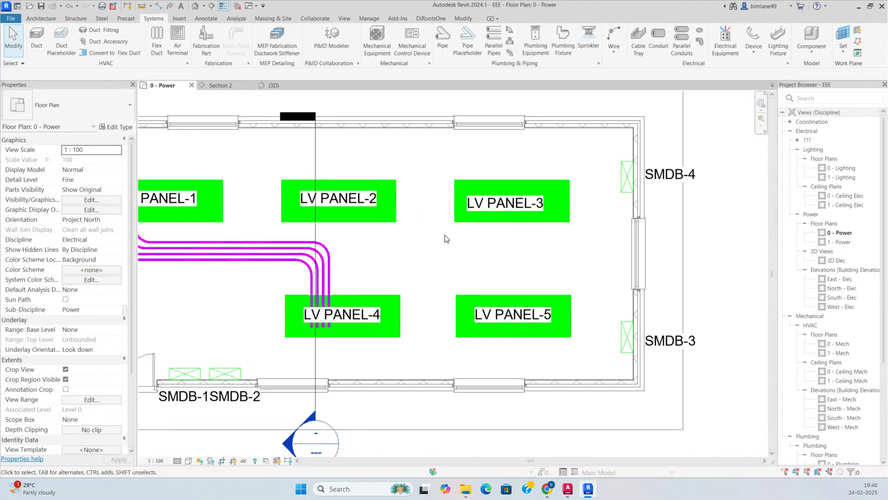
# Step: Draw a straight conduit from LV PANEL-3 to LV PANEL-5 and move the Section 2 line across it
pyautogui.scroll(2, 292, 251)
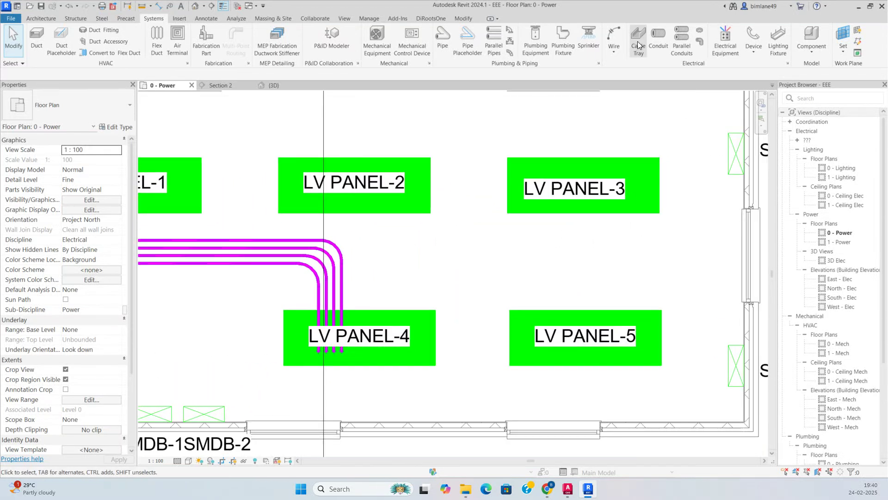
pyautogui.click(658, 39)
pyautogui.scroll(2, 652, 187)
pyautogui.click(646, 185)
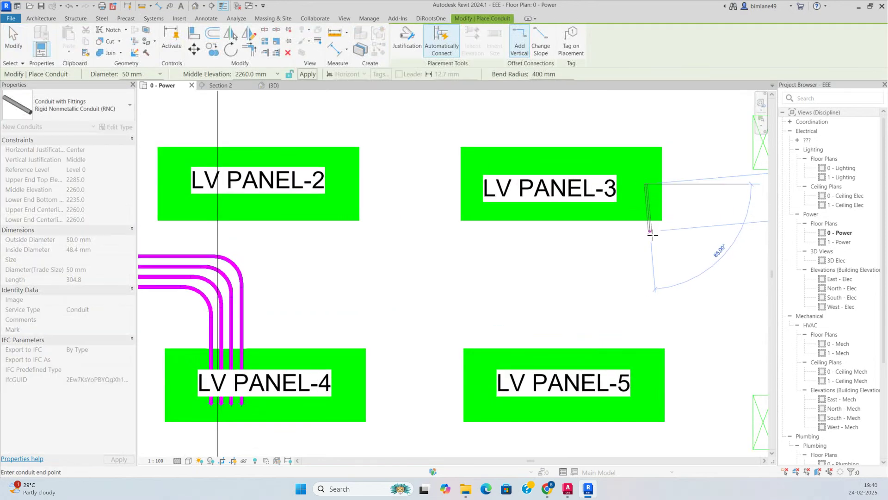
pyautogui.click(646, 358)
pyautogui.press('Escape')
pyautogui.press('Escape')
pyautogui.scroll(-2, 368, 246)
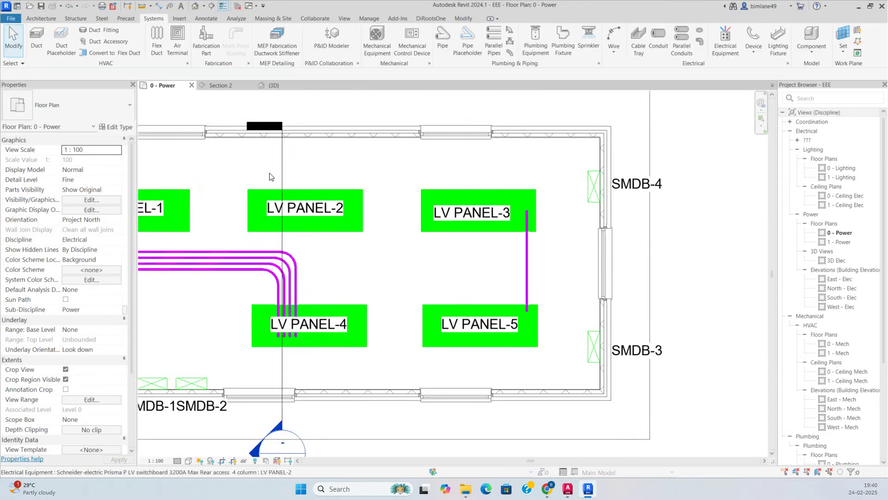
pyautogui.click(283, 165)
pyautogui.moveTo(283, 165); pyautogui.dragTo(527, 193)
# Step: In Section 2, raise the new conduit to 3500 mm middle elevation
pyautogui.rightClick(565, 190)
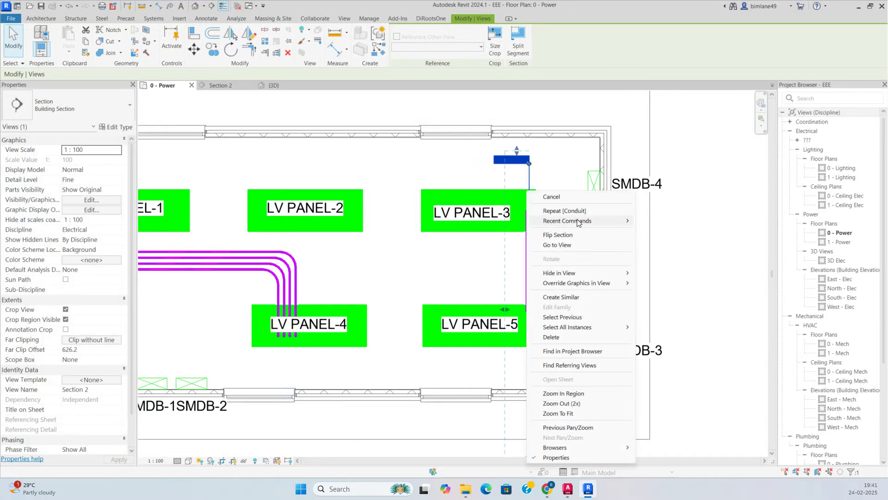
pyautogui.click(563, 247)
pyautogui.scroll(-3, 511, 254)
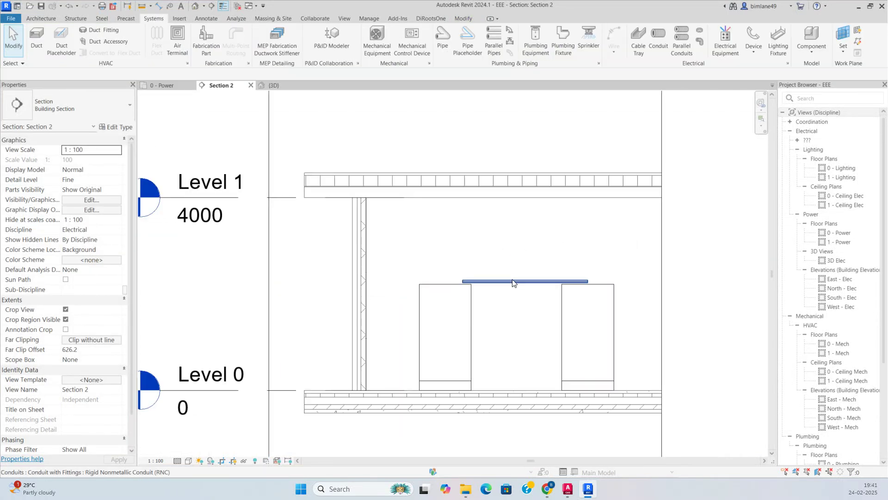
pyautogui.click(511, 281)
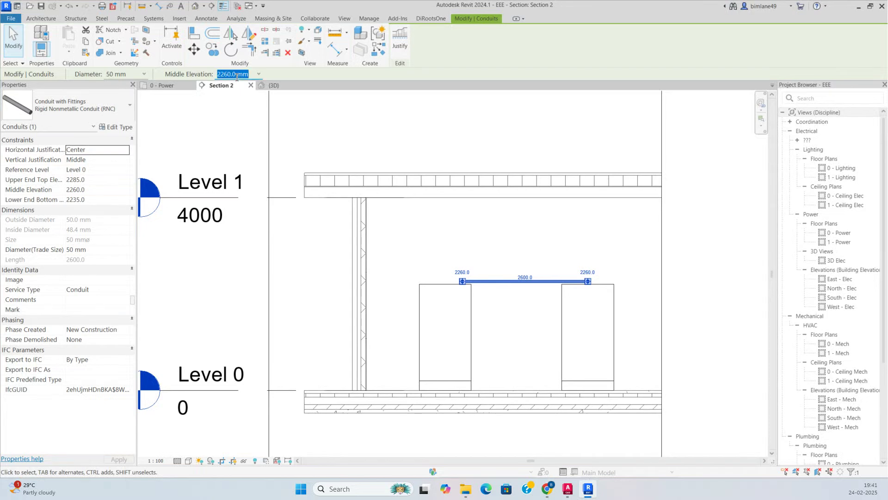
pyautogui.press('Return')
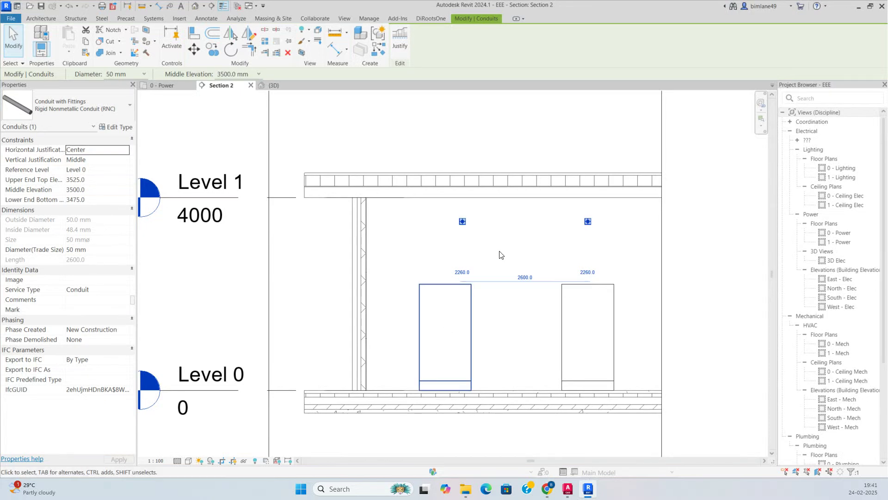
pyautogui.press('Escape')
pyautogui.scroll(2, 462, 226)
# Step: Draw vertical drops from both conduit ends onto the panel tops, then return to 3D
pyautogui.rightClick(463, 224)
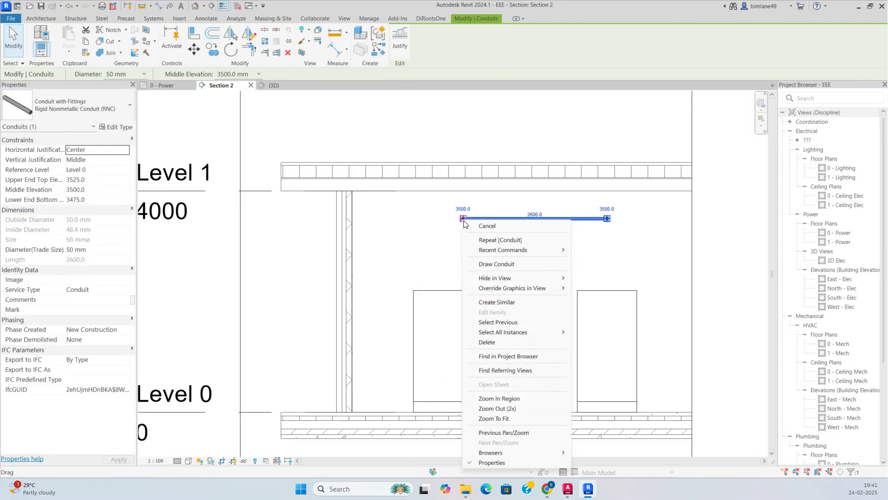
pyautogui.click(497, 265)
pyautogui.click(462, 287)
pyautogui.press('Escape')
pyautogui.click(607, 218)
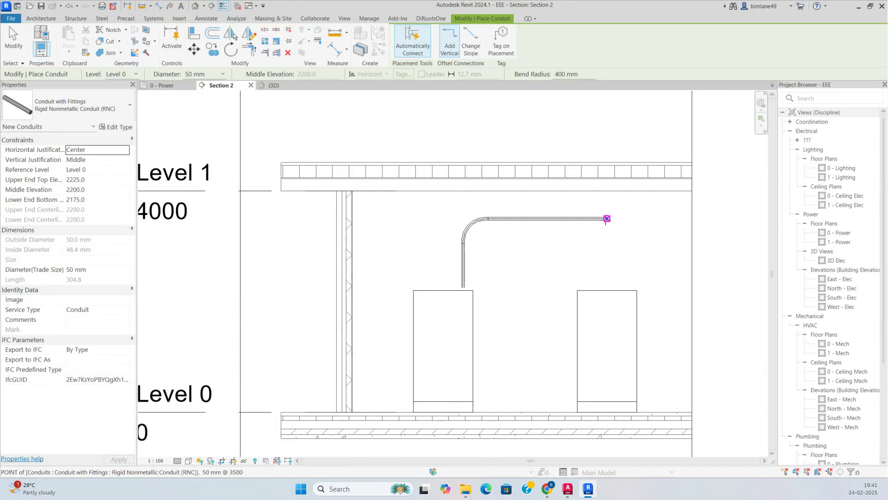
pyautogui.click(607, 290)
pyautogui.press('Escape')
pyautogui.press('Escape')
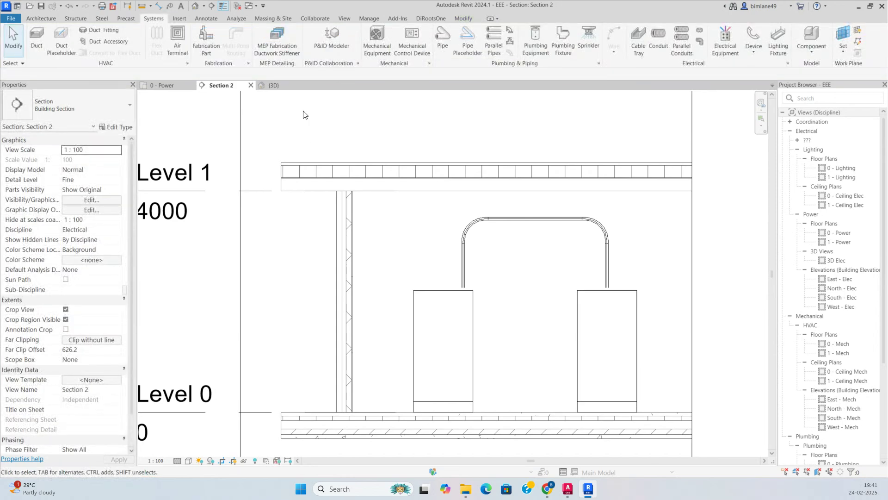
pyautogui.click(277, 86)
# Step: Create a 4 × 4 parallel conduit bundle along the whole LV PANEL-3–PANEL-5 conduit chain
pyautogui.keyDown('shift'); pyautogui.moveTo(551, 279); pyautogui.dragTo(583, 296, button='middle'); pyautogui.keyUp('shift')
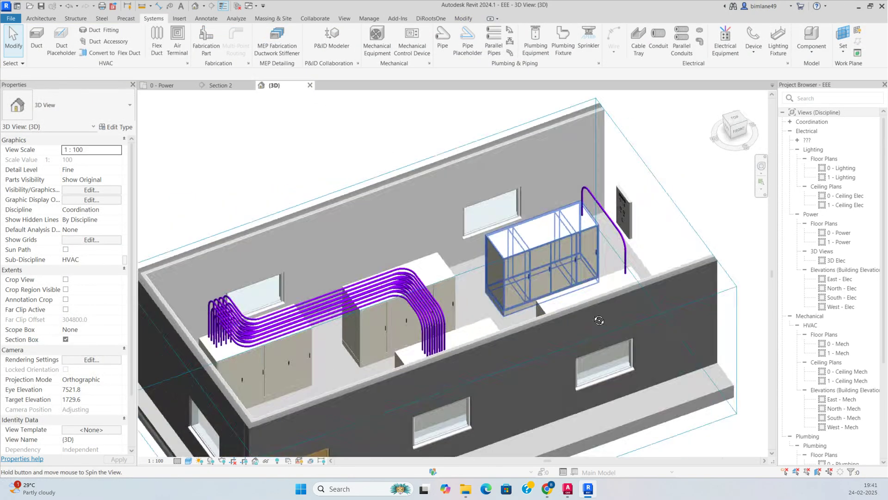
pyautogui.scroll(2, 615, 312)
pyautogui.scroll(-3, 615, 312)
pyautogui.scroll(3, 565, 317)
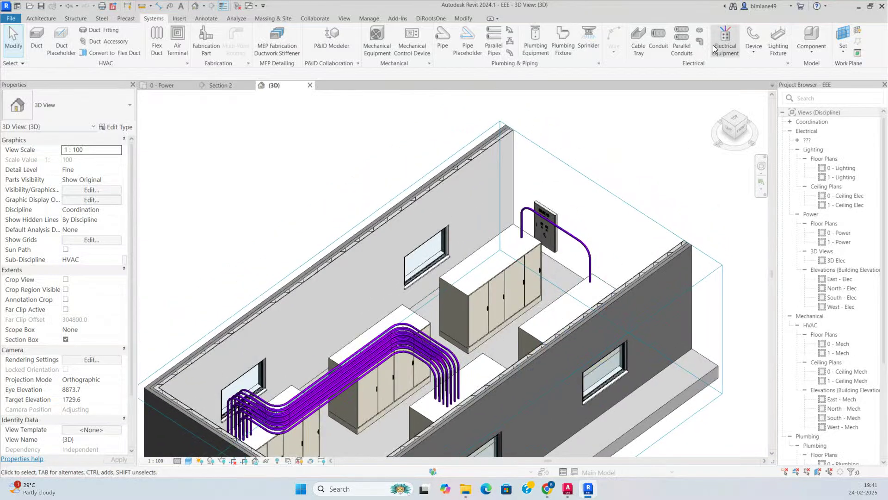
pyautogui.click(679, 47)
pyautogui.scroll(3, 574, 247)
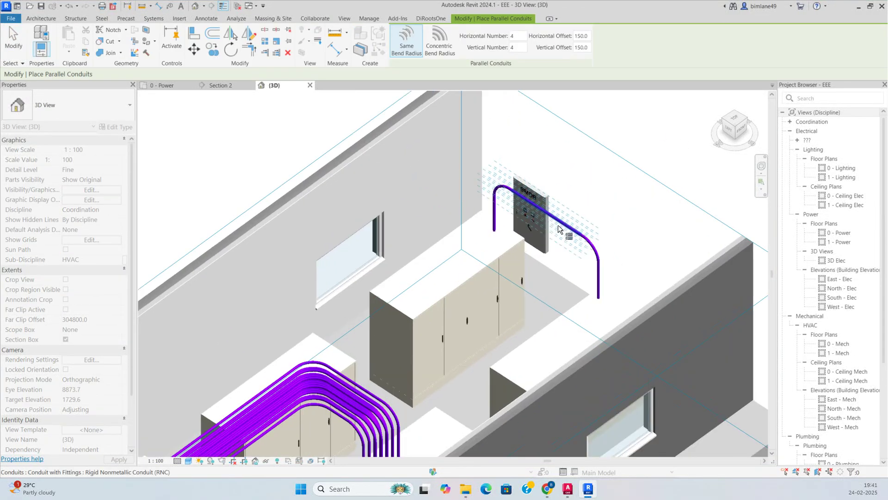
pyautogui.keyDown('shift'); pyautogui.moveTo(557, 225); pyautogui.dragTo(612, 256, button='middle'); pyautogui.keyUp('shift')
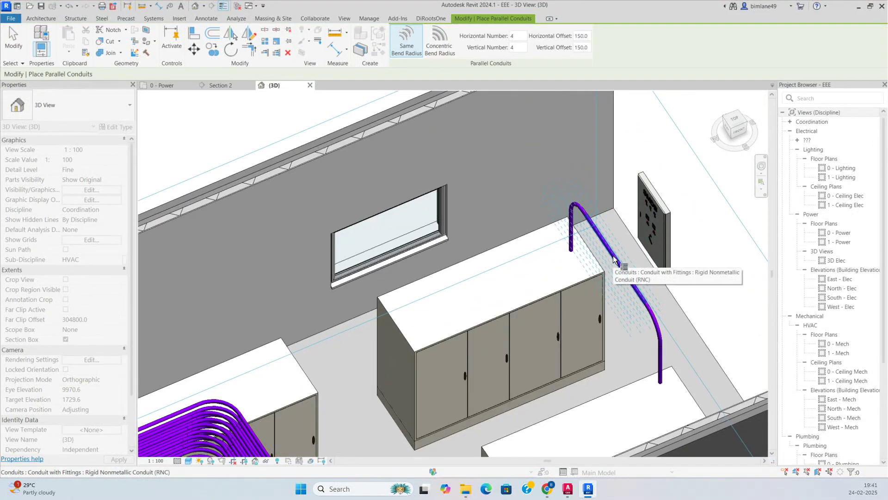
pyautogui.press('Tab')
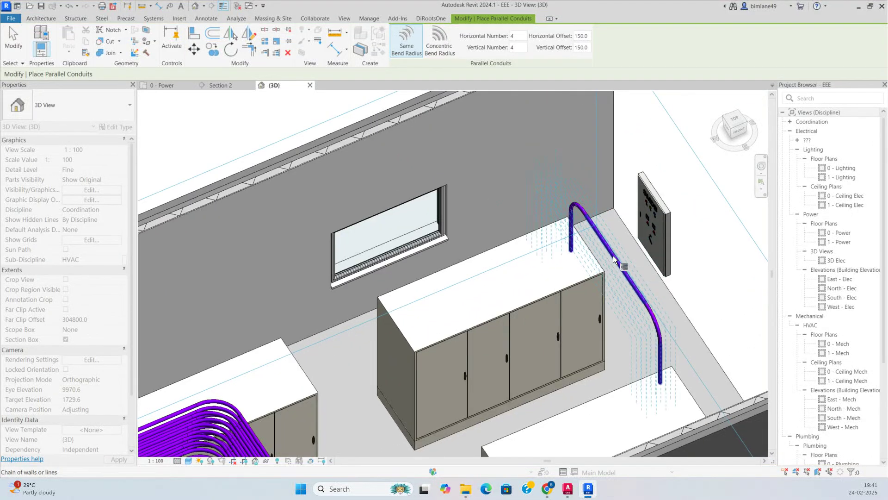
pyautogui.click(612, 256)
pyautogui.press('Escape')
pyautogui.moveTo(611, 256)
pyautogui.keyDown('shift'); pyautogui.mouseDown(button='middle')
pyautogui.moveTo(560, 275)
pyautogui.moveTo(516, 251)
pyautogui.moveTo(520, 300)
pyautogui.moveTo(501, 207)
pyautogui.moveTo(578, 259)
pyautogui.moveTo(659, 285)
pyautogui.moveTo(666, 301)
pyautogui.moveTo(634, 252)
pyautogui.moveTo(616, 258)
pyautogui.mouseUp(button='middle'); pyautogui.keyUp('shift')
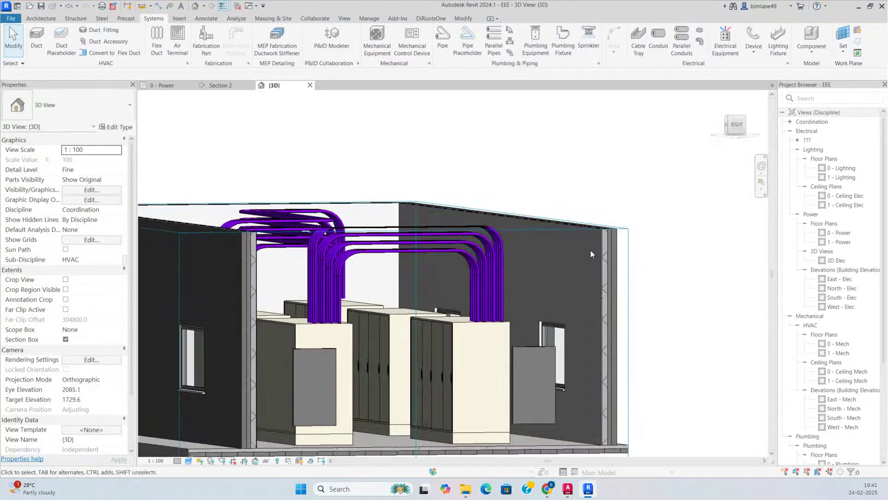
# Step: Raise the section box's top face and orbit low to review both conduit bundles
pyautogui.click(553, 236)
pyautogui.keyDown('shift'); pyautogui.moveTo(551, 232); pyautogui.dragTo(549, 233, button='middle'); pyautogui.keyUp('shift')
pyautogui.click(550, 232)
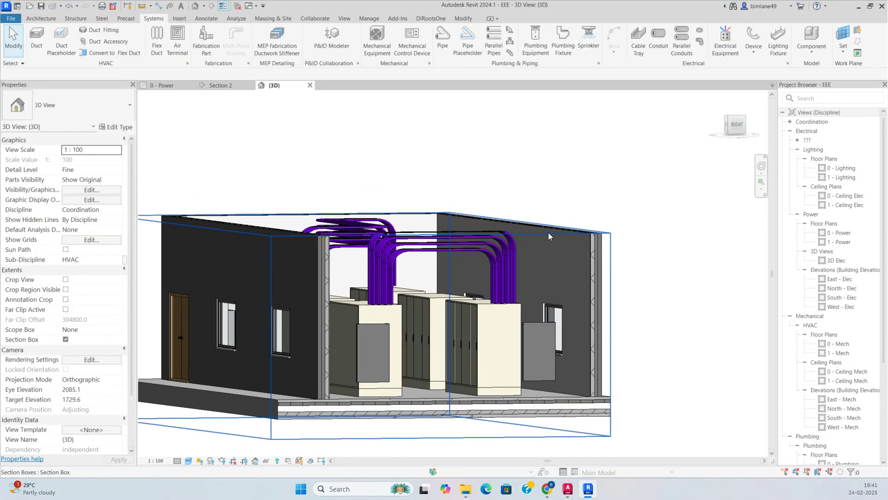
pyautogui.click(548, 232)
pyautogui.keyDown('shift'); pyautogui.moveTo(358, 220); pyautogui.dragTo(382, 243, button='middle'); pyautogui.keyUp('shift')
pyautogui.moveTo(333, 199); pyautogui.dragTo(336, 218)
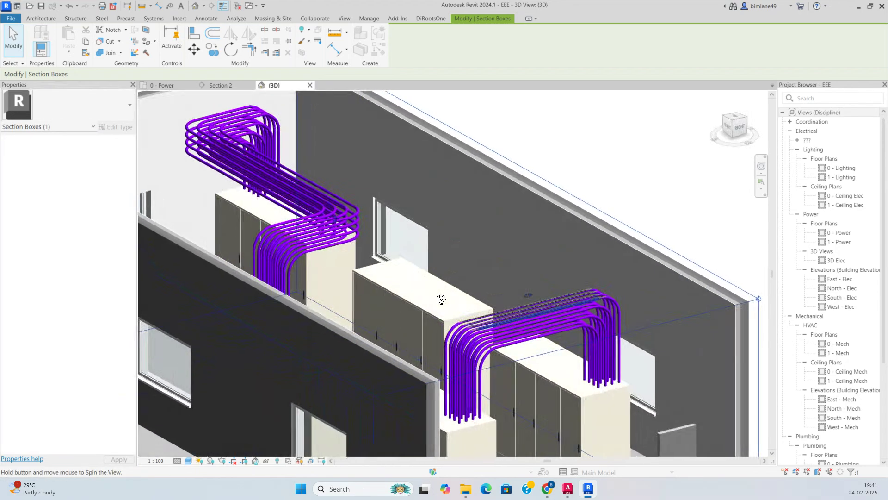